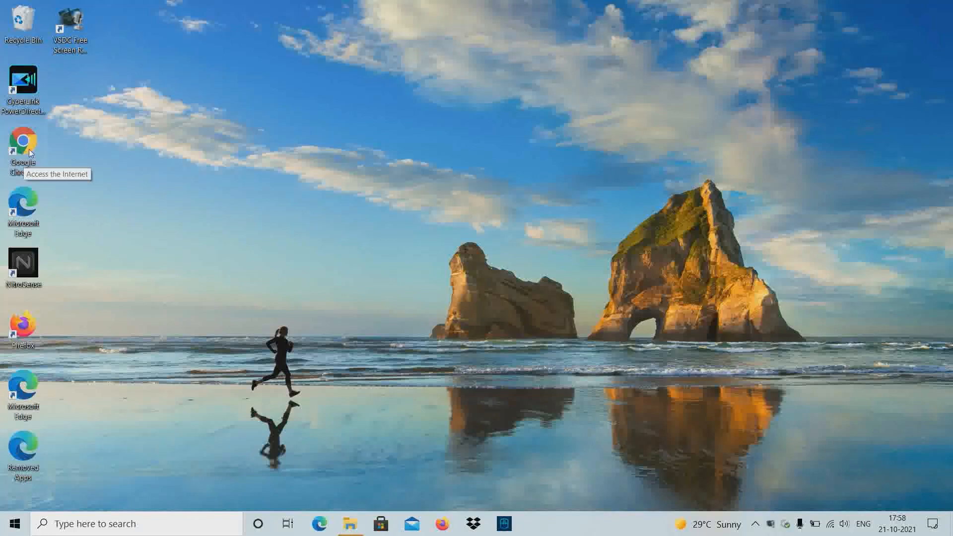
- Open Google Chrome and search Google for "python"
double_click(31, 147)
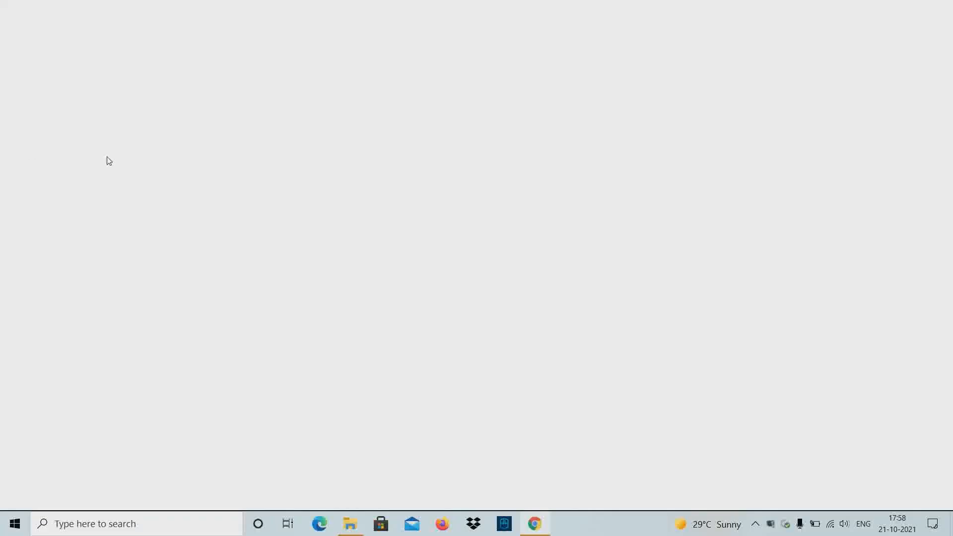
left_click(398, 261)
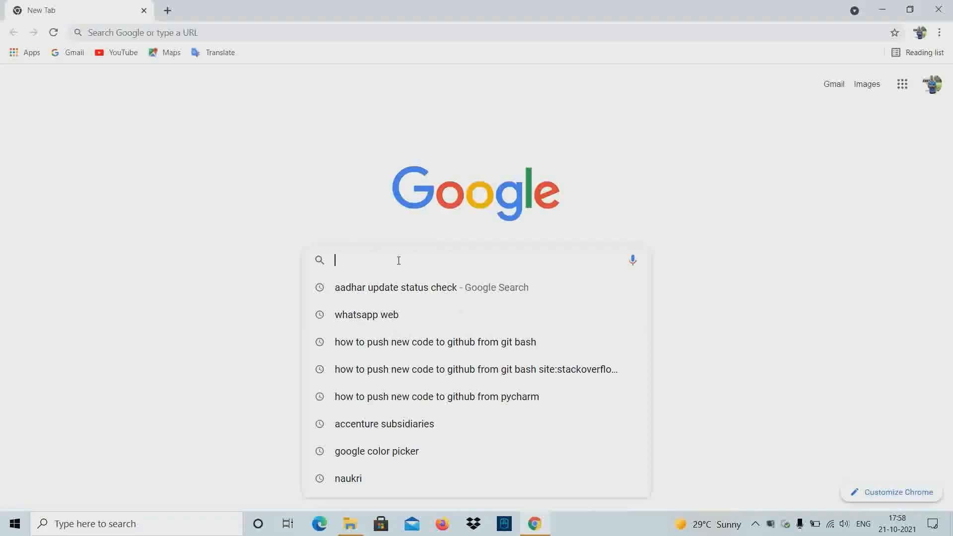
type("pyton")
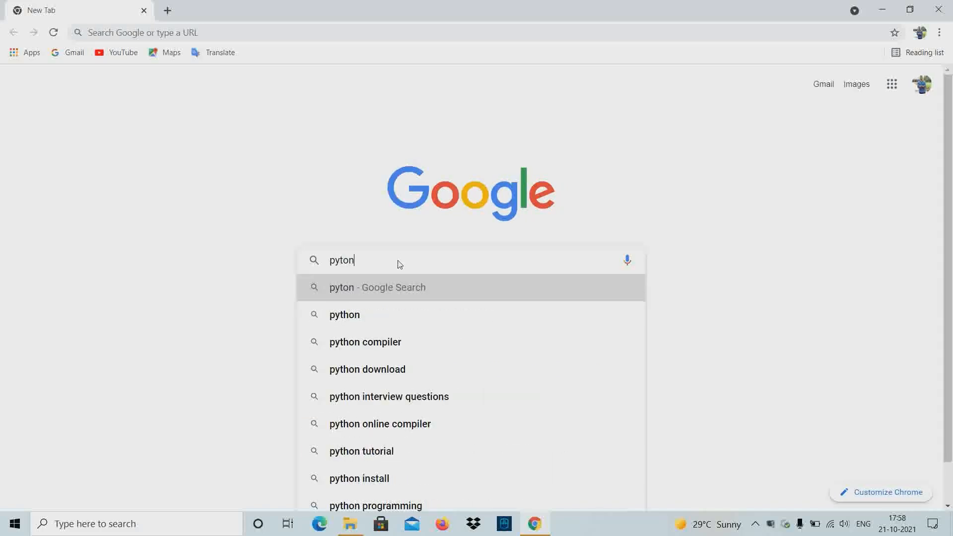
key("BackSpace")
key("BackSpace")
key("BackSpace")
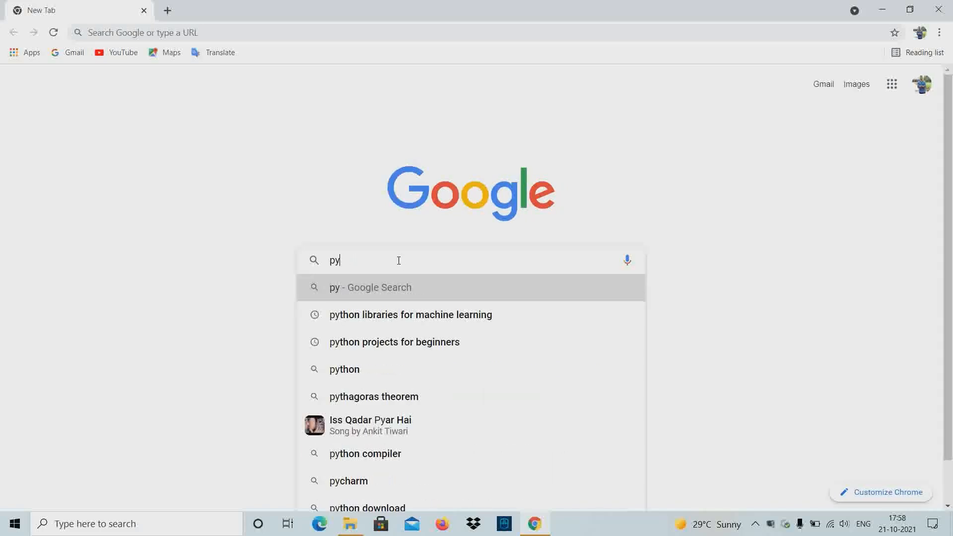
type("thon")
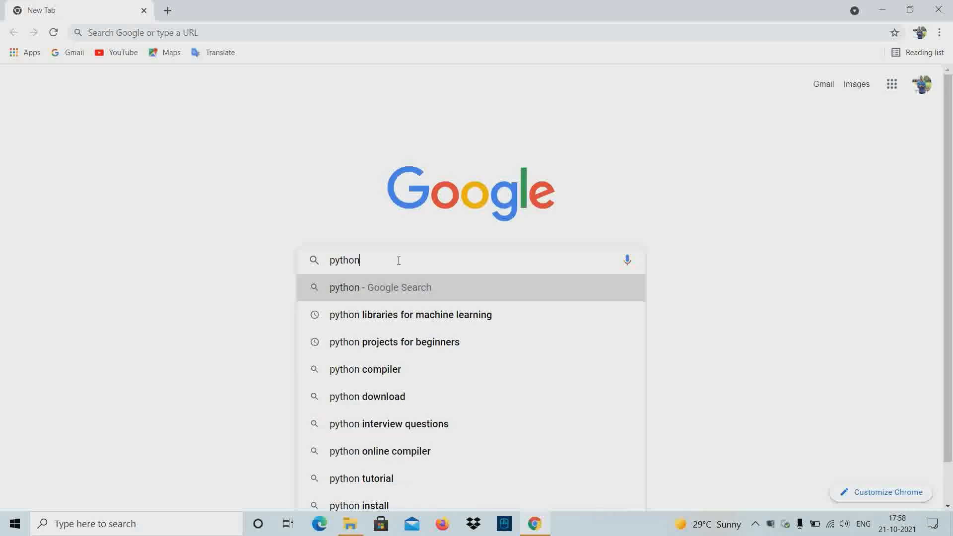
key("Return")
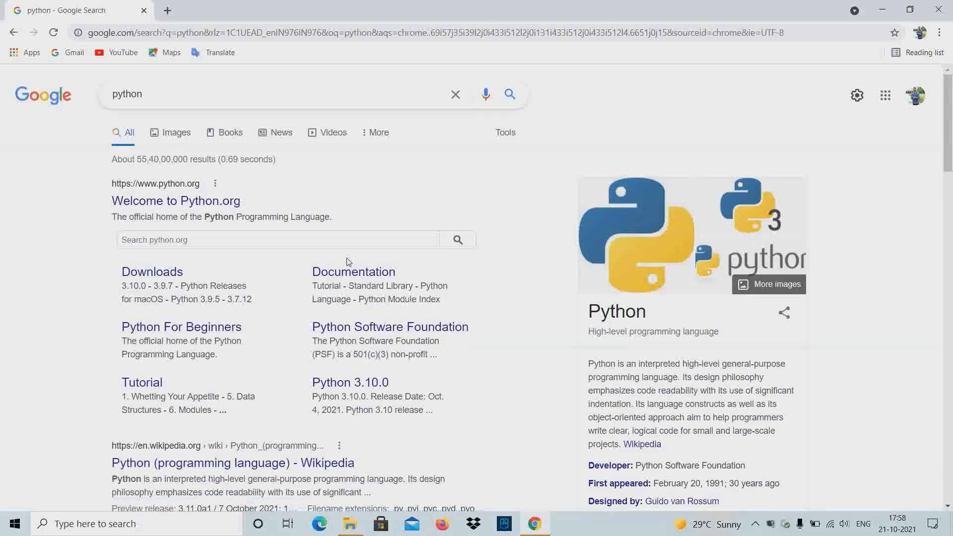
- Open the official Python.org site from the results and download Python 3.10.0 for Windows
left_click(177, 203)
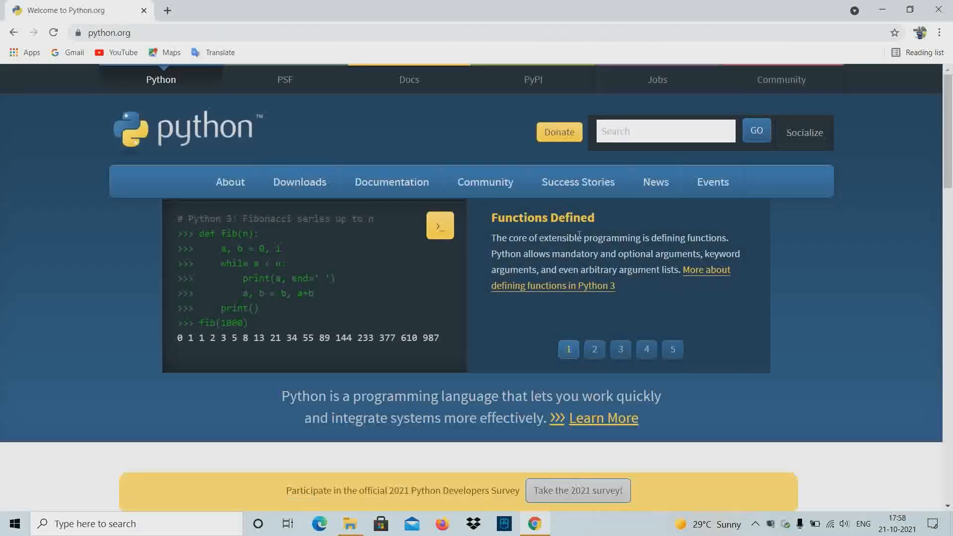
mouse_move(376, 189)
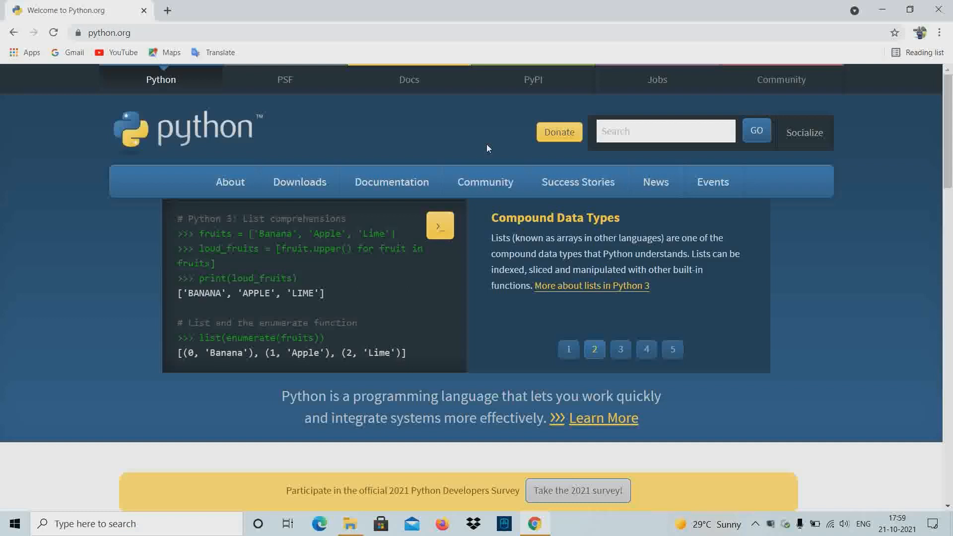
mouse_move(309, 185)
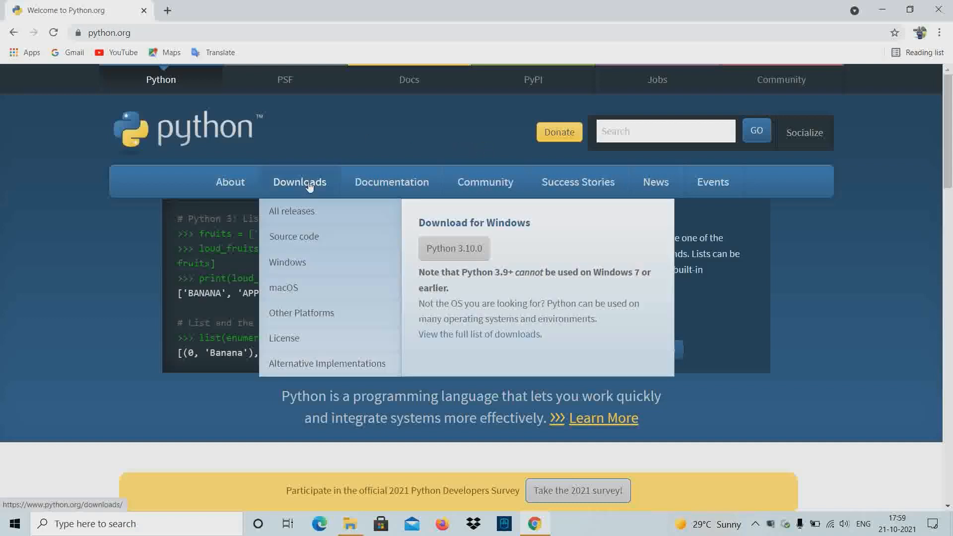
left_click(474, 252)
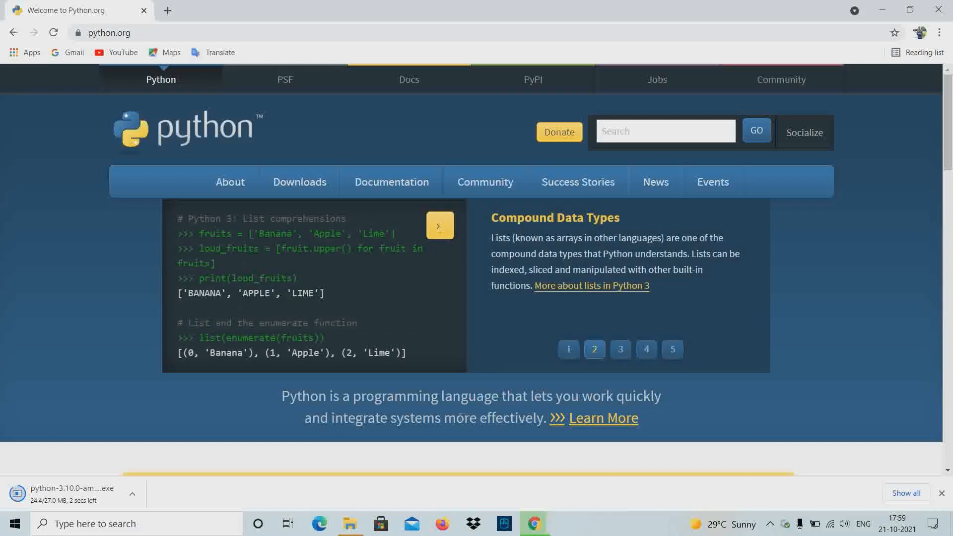
- Show the downloaded Python installer in its folder and cut the python-3.10.0-amd64 file
left_click(133, 495)
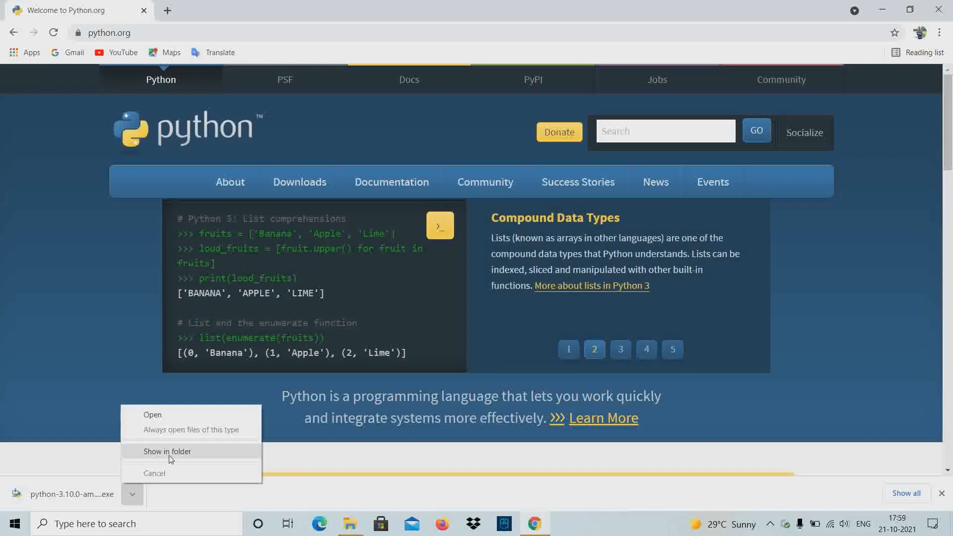
left_click(155, 455)
left_click(324, 222)
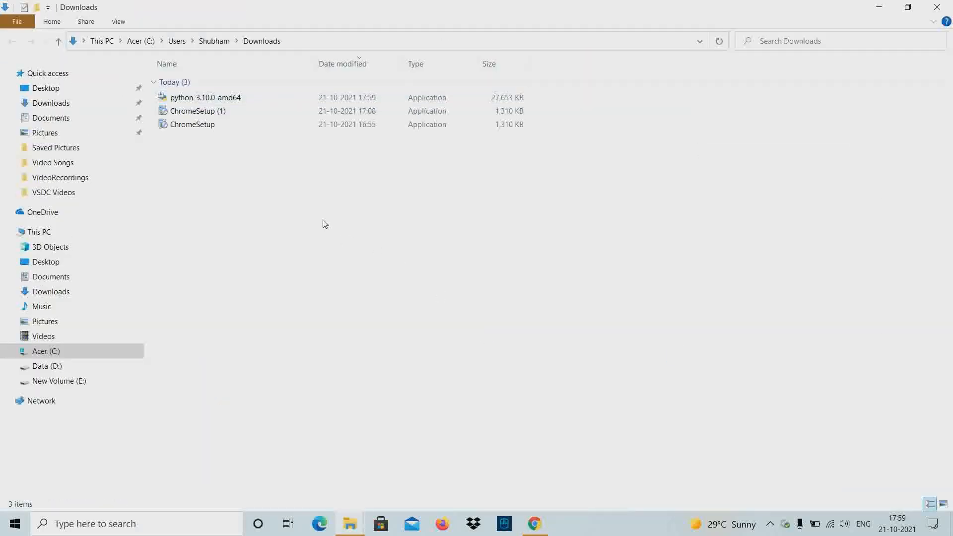
double_click(255, 97)
right_click(256, 97)
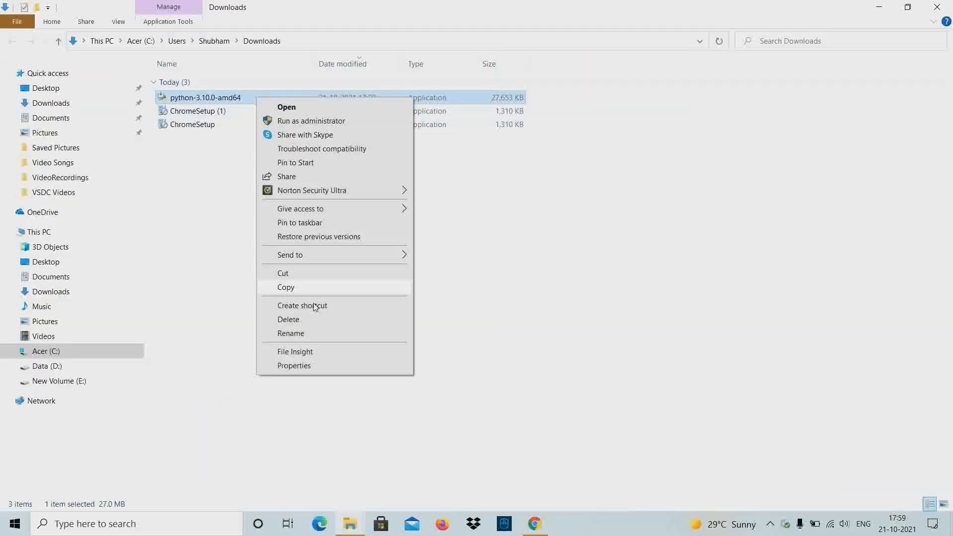
left_click(321, 272)
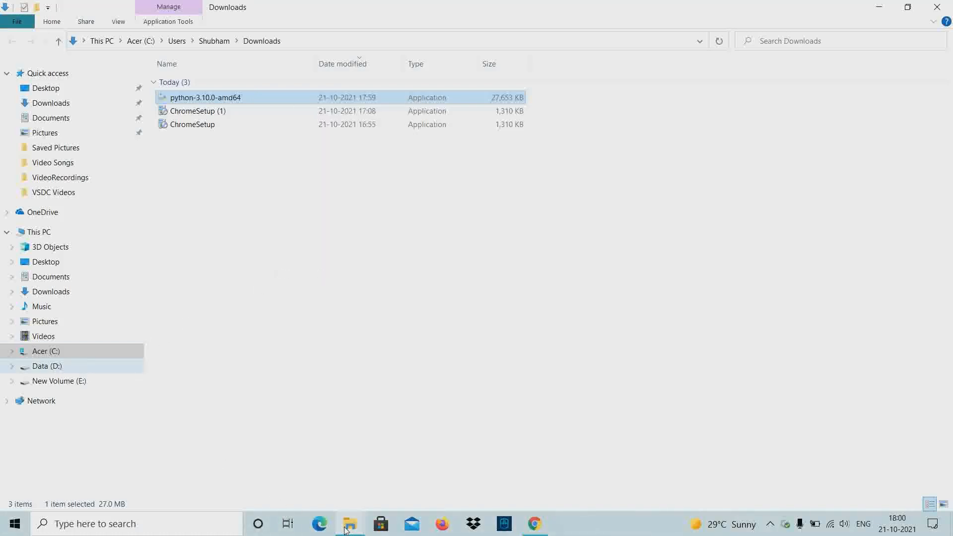
- Paste the cut installer into the Programming Software folder on drive D
mouse_move(350, 522)
left_click(391, 486)
left_click(350, 524)
left_click(340, 482)
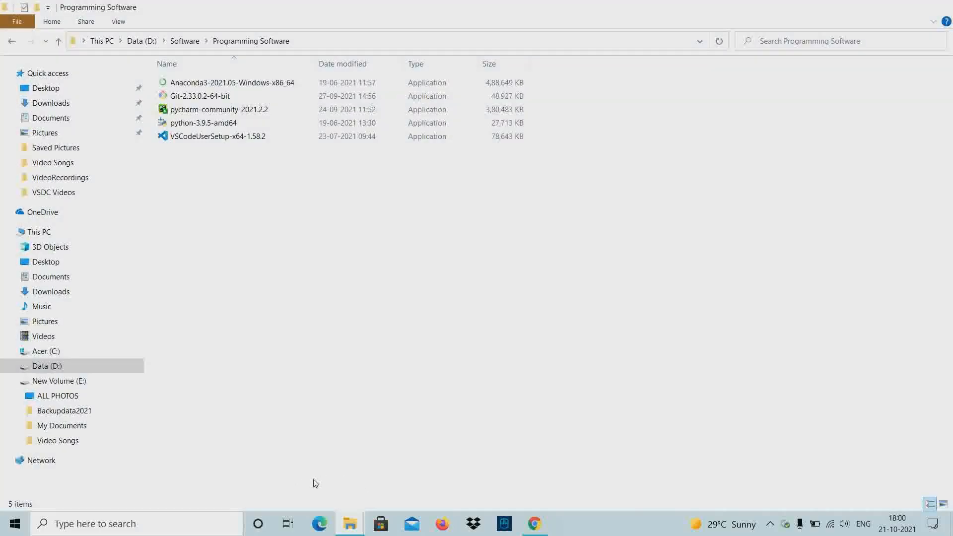
left_click(353, 532)
left_click(289, 484)
right_click(259, 241)
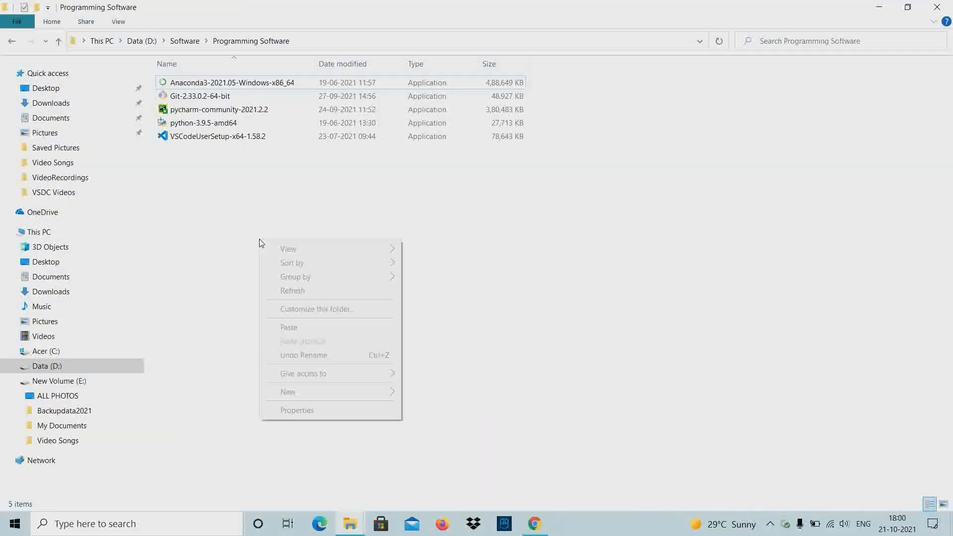
left_click(318, 328)
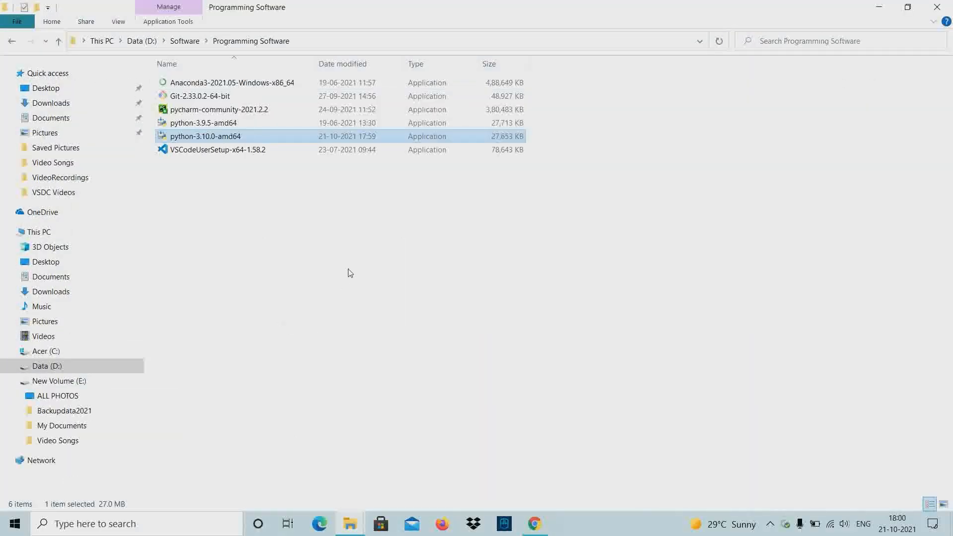
left_click(350, 273)
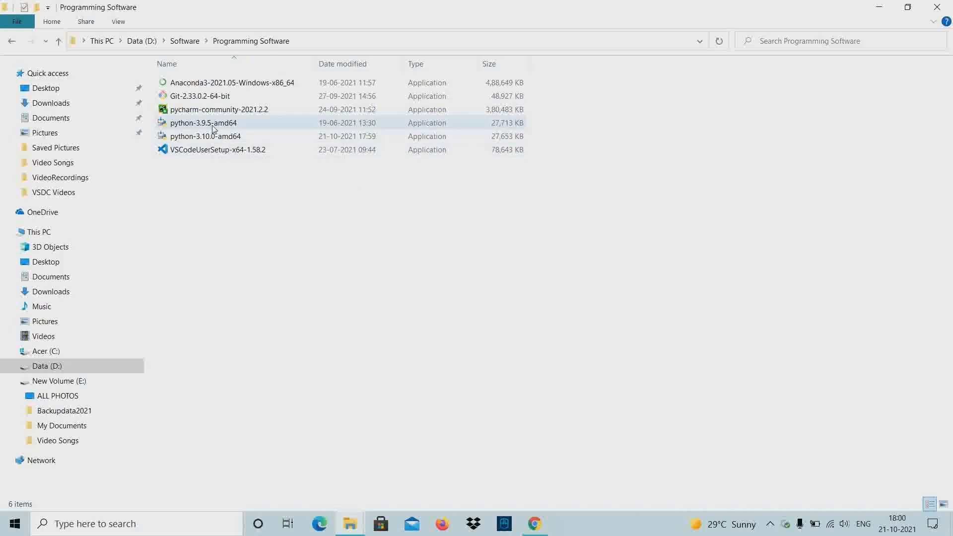
- Run python-3.10.0-amd64 and install Python with default settings, enabling Add Python 3.10 to PATH and allowing the system changes
double_click(272, 142)
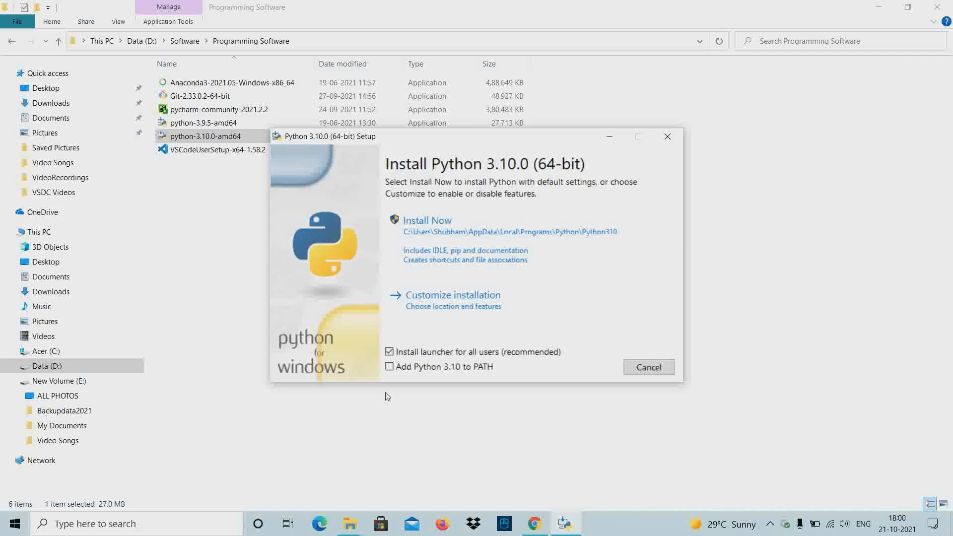
left_click(389, 367)
left_click(535, 244)
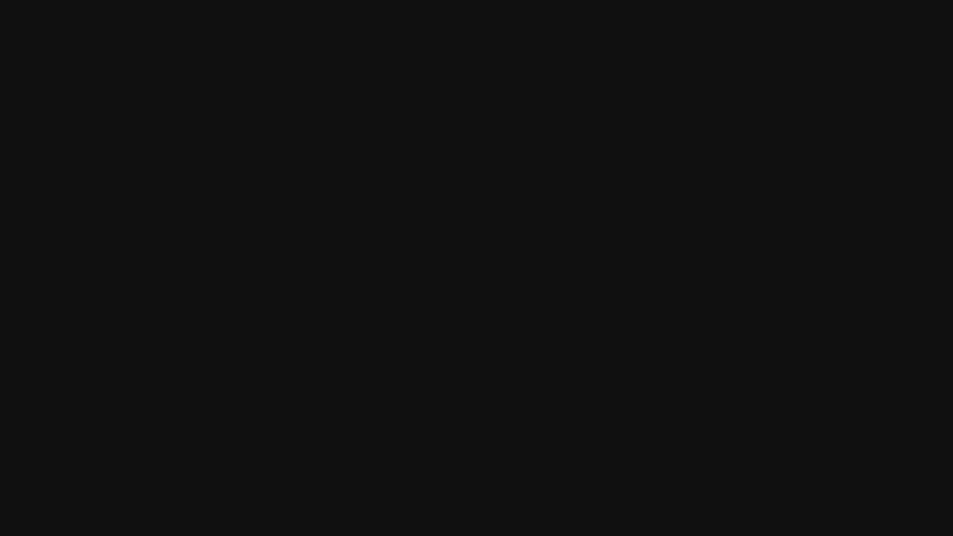
left_click(424, 344)
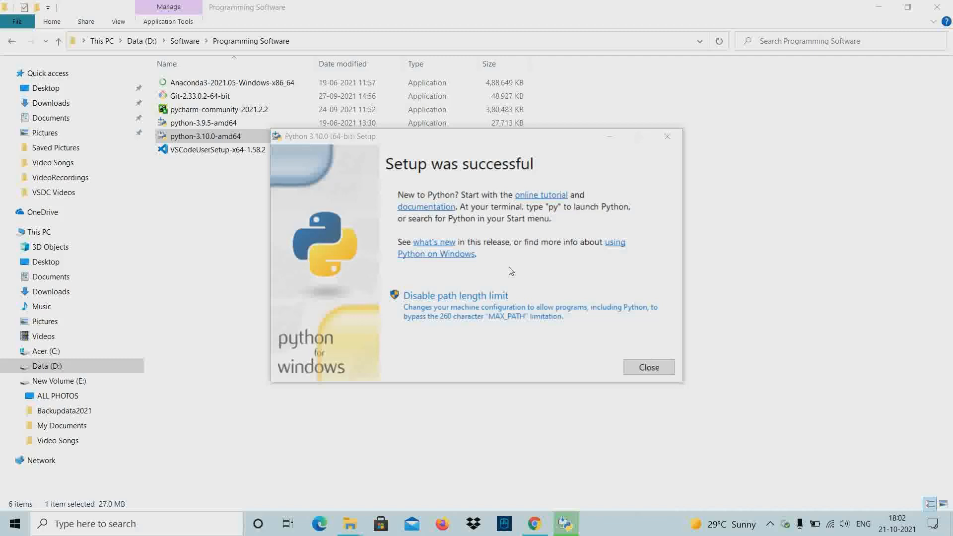
- Disable the path length limit in Python Setup and close the installer
left_click(522, 305)
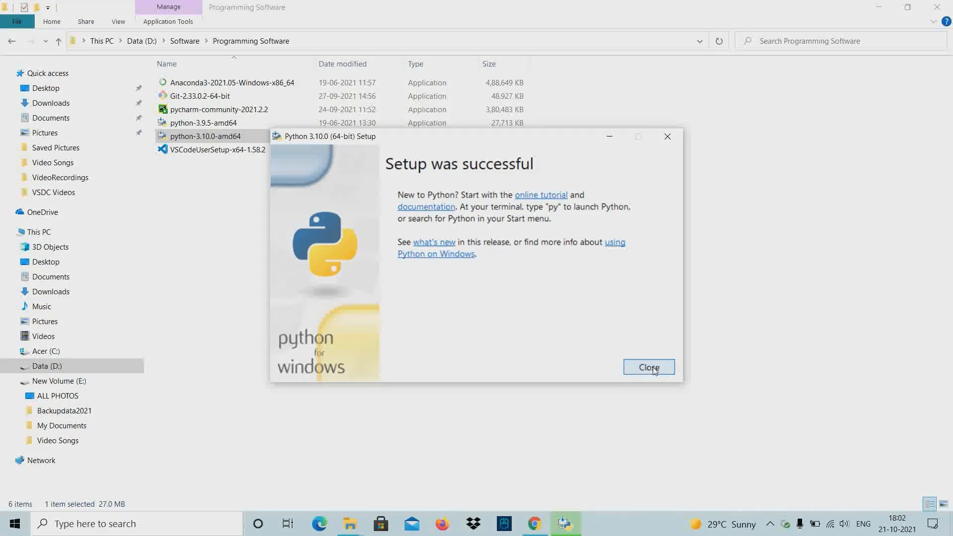
left_click(649, 367)
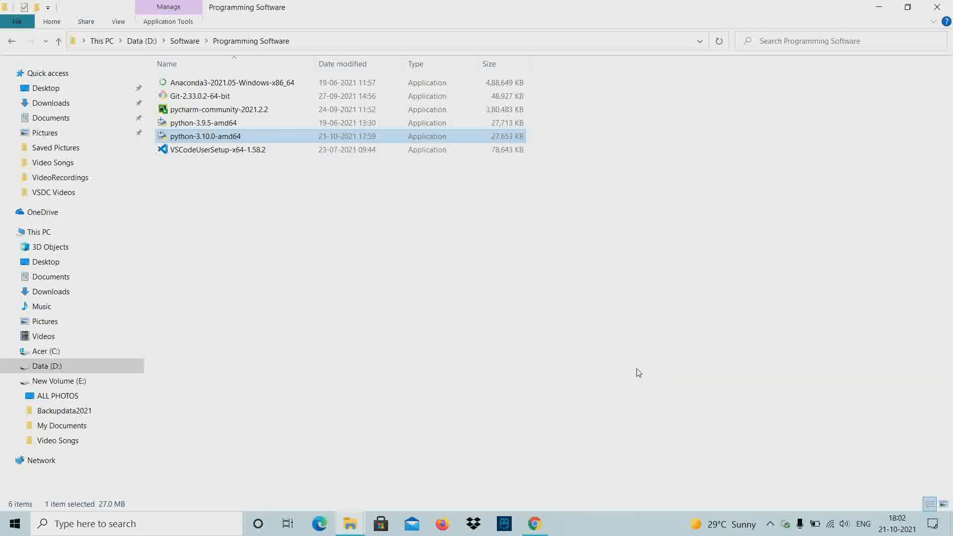
left_click(638, 373)
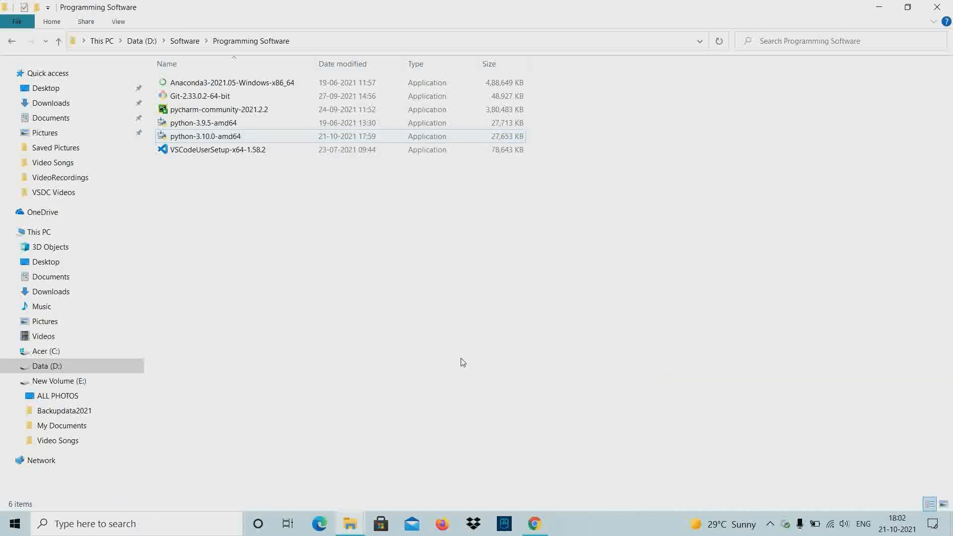
- Find and launch IDLE (Python 3.10 64-bit) through the Windows search and maximize its shell window
left_click(162, 524)
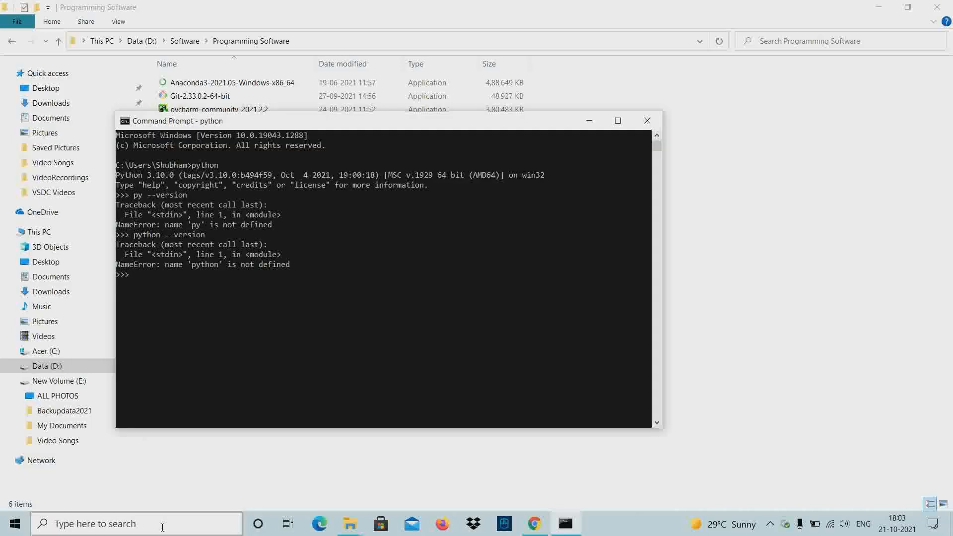
left_click(161, 528)
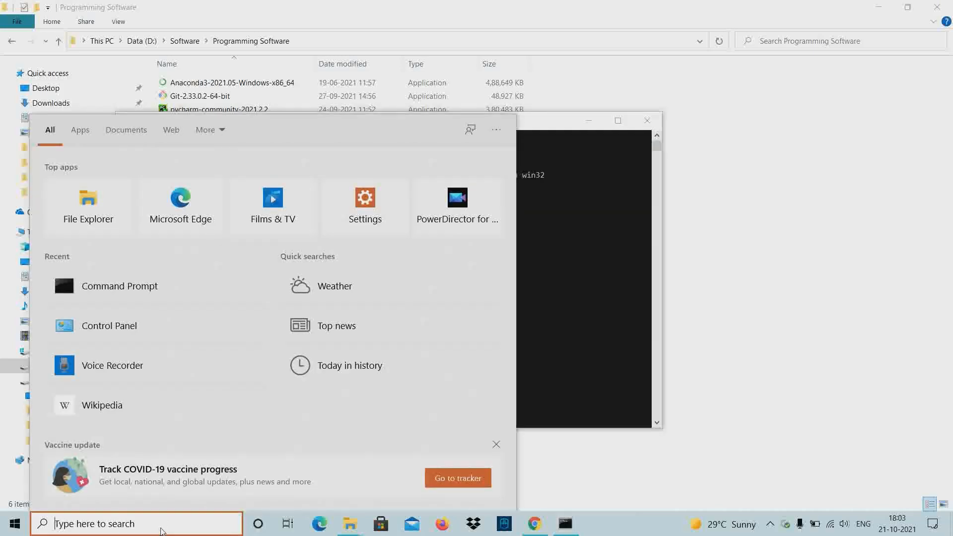
type("idl")
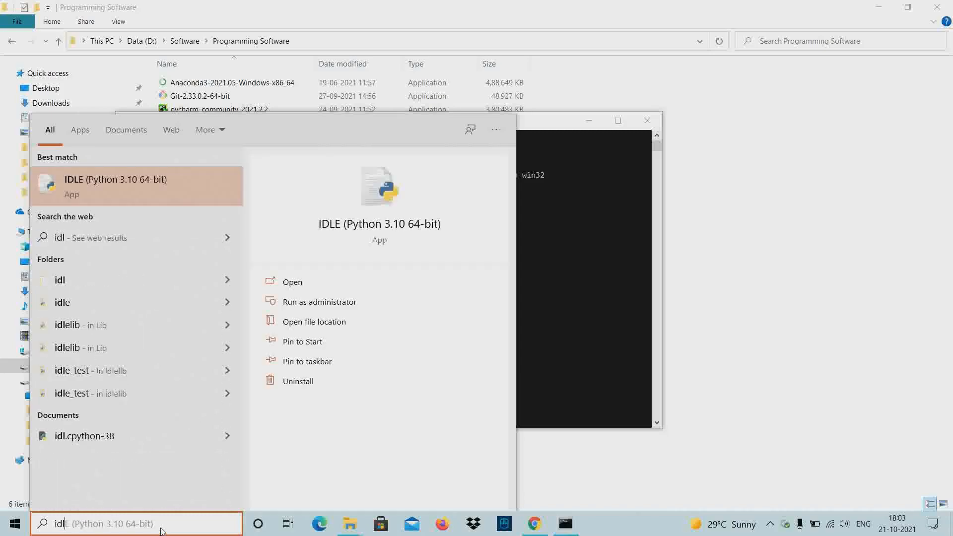
key("Return")
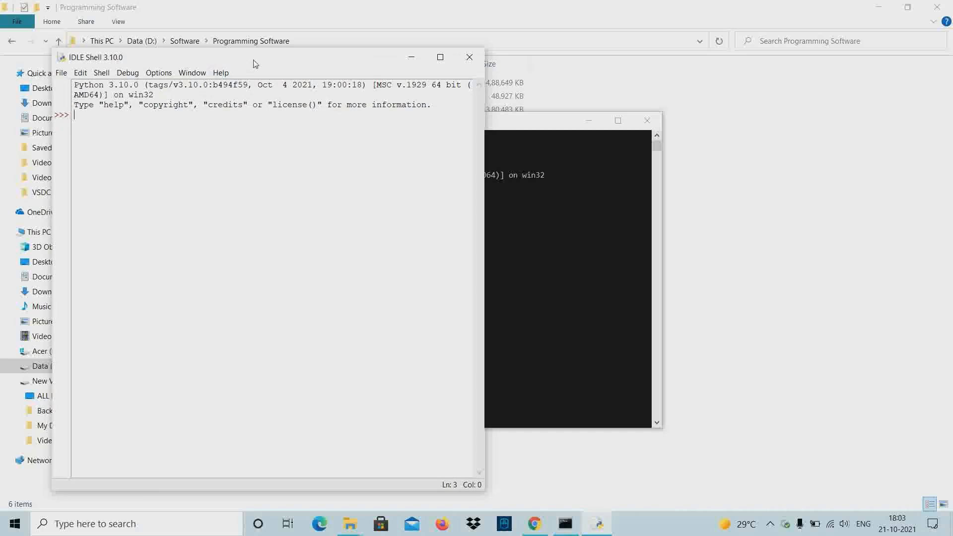
left_click_drag(257, 63, 522, 55)
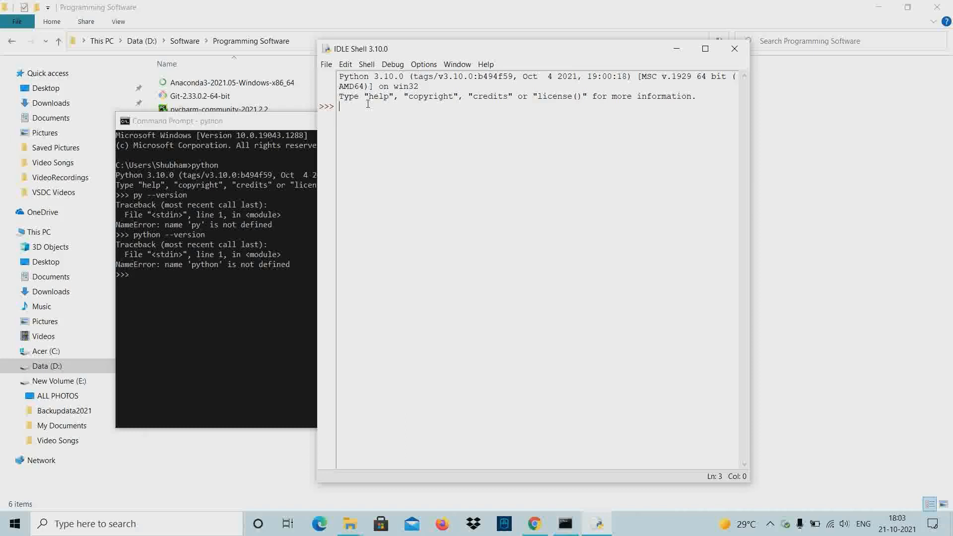
left_click(705, 48)
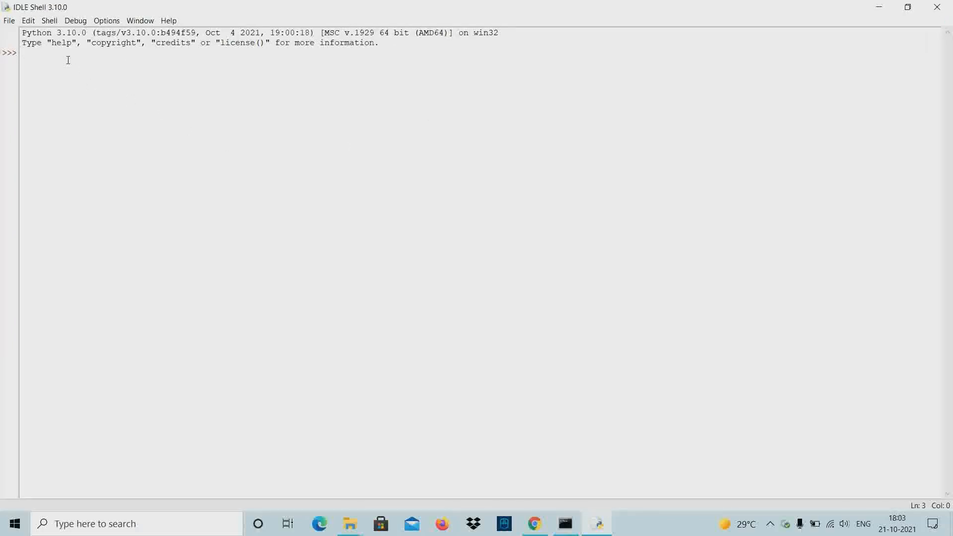
- Run print("this is new python setup") in the IDLE shell
type("print(\"this is ")
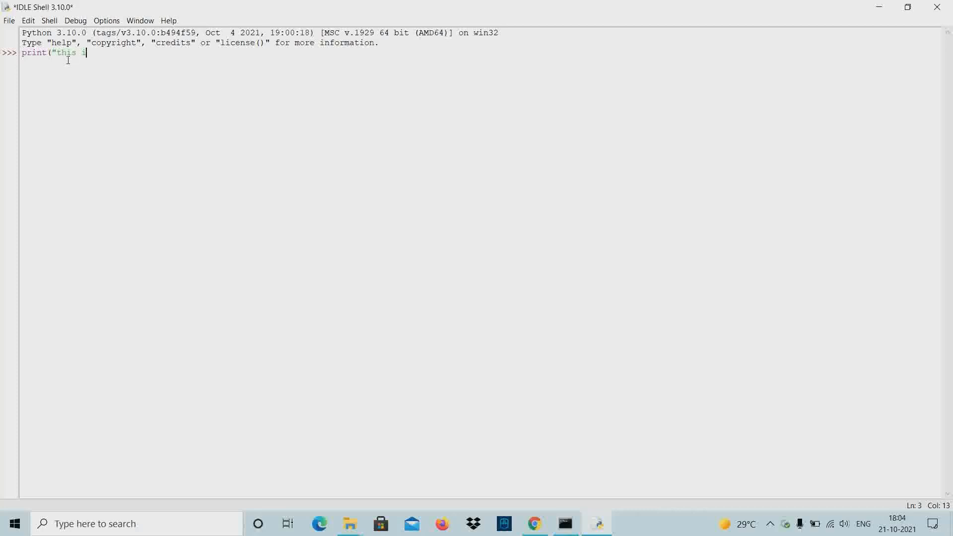
type("ner")
key("BackSpace")
type("w python setup\")")
key("Return")
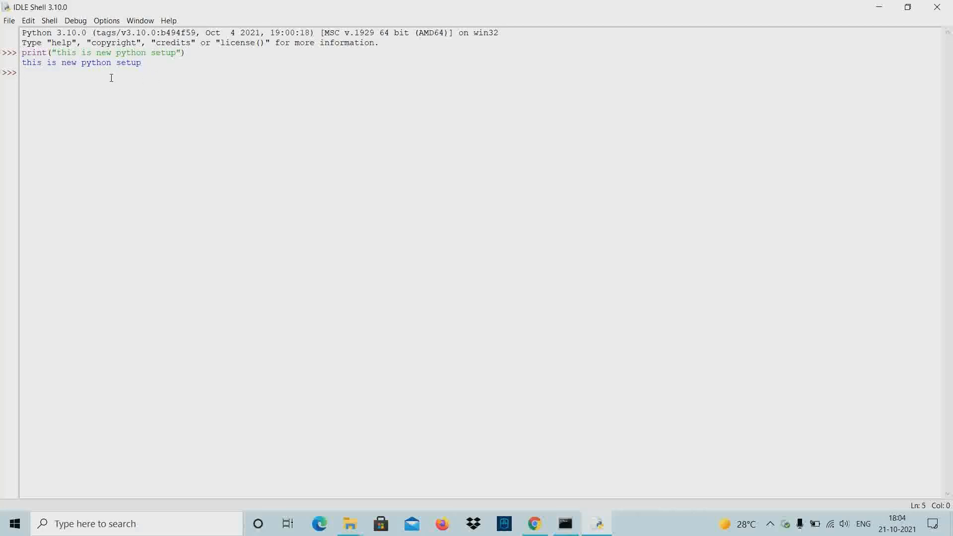
- Assign the variables a=5 and b=95 in the shell
type("a=5")
key("Return")
type("b=95")
key("Return")
- Enter the chained assignment c=a=b, and recall and run the same statement once more
type("c=")
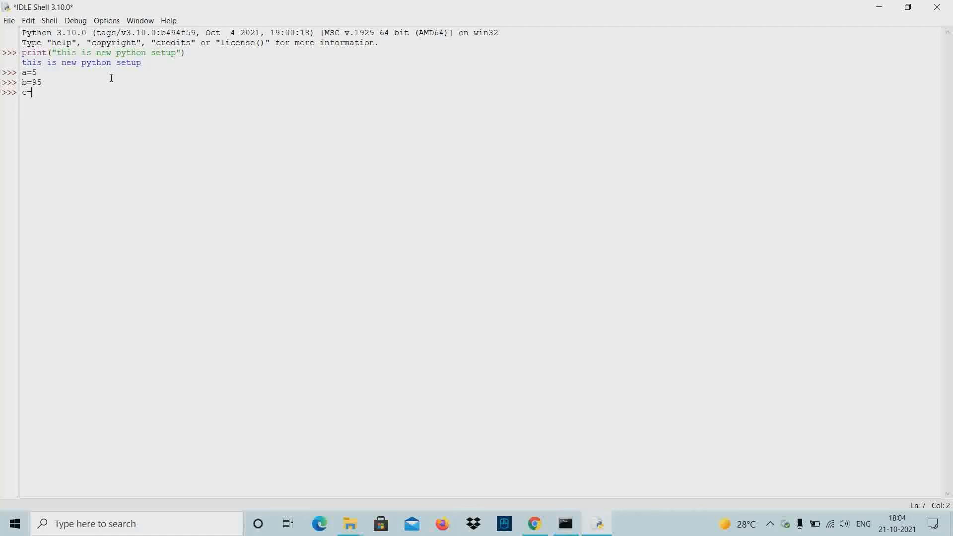
type("a=b")
key("Return")
type("p")
key("BackSpace")
left_click(43, 93)
key("Delete")
type("b")
key("Return")
key("Return")
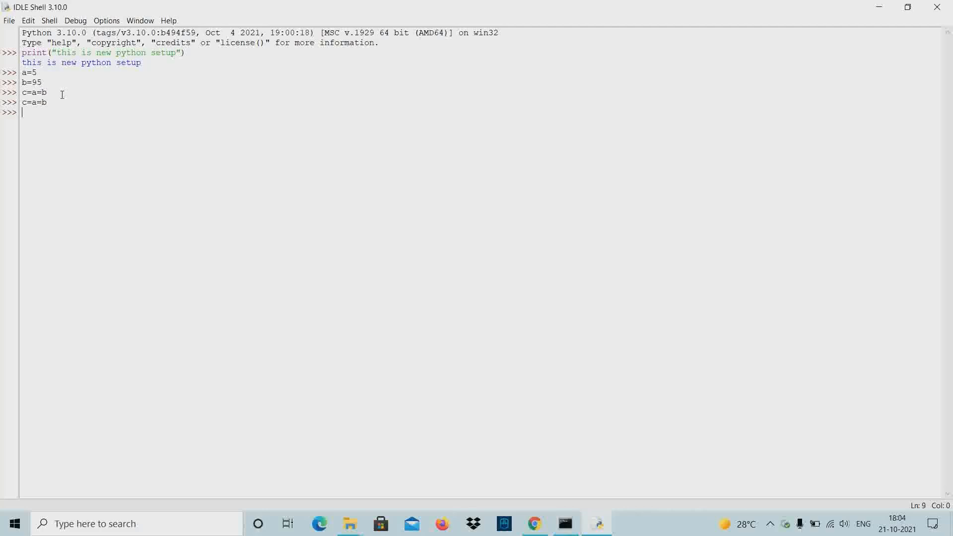
- Assign the sum of the two variables with c=a+b
type("c=a+b")
key("Return")
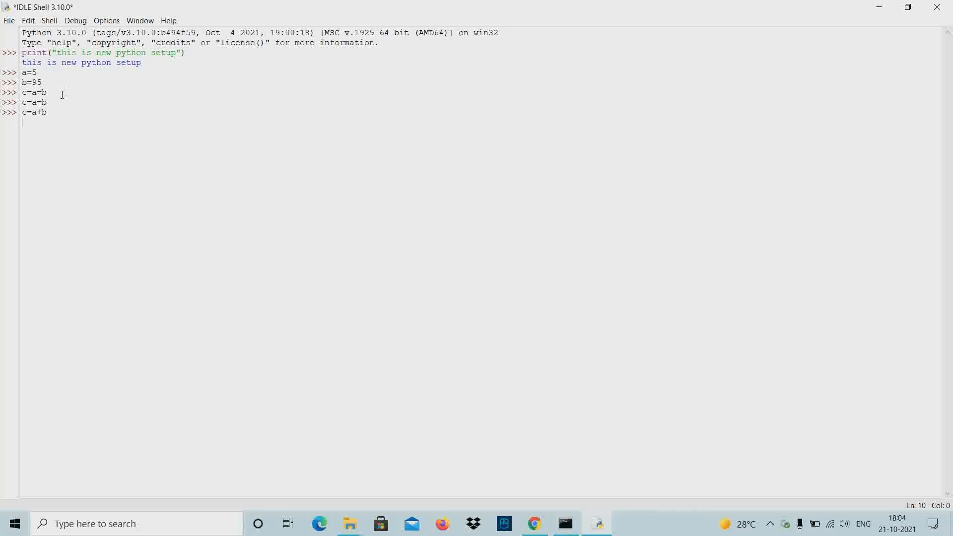
- Output the value of c in the shell with print(c)
type("print(c)")
key("Return")
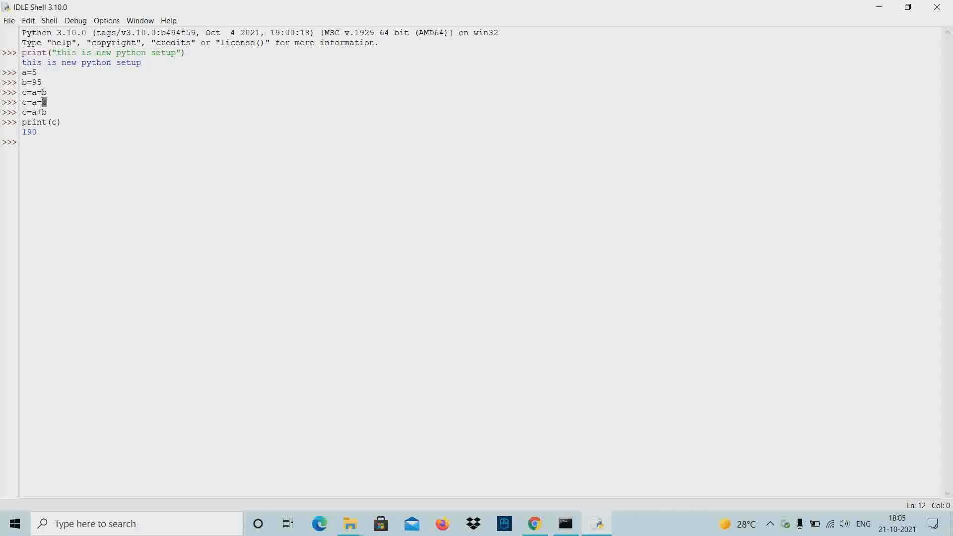
- Examine the assignments of a, b and c in the shell against the printed output to trace how c was computed
left_click_drag(48, 103, 23, 92)
left_click(32, 132)
left_click_drag(34, 72, 46, 92)
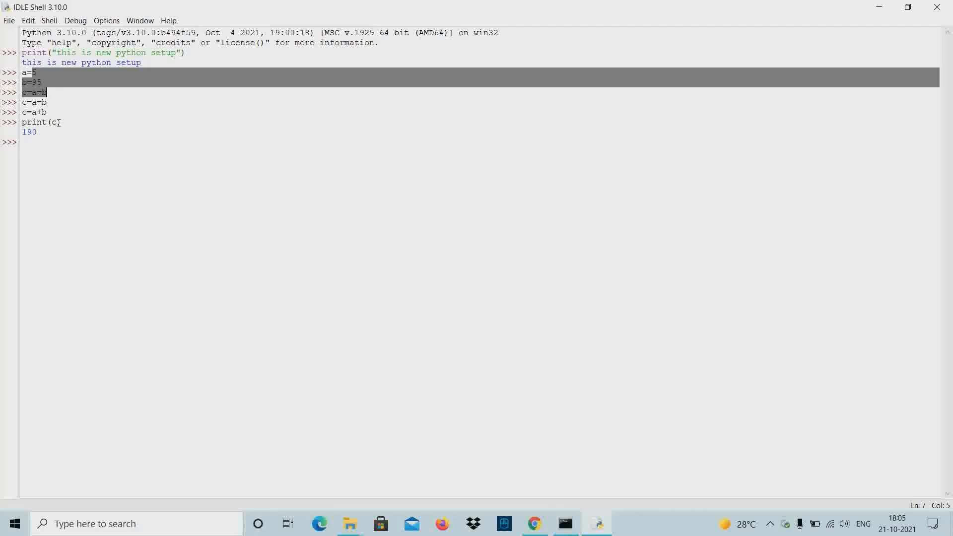
left_click(47, 92)
left_click(30, 131)
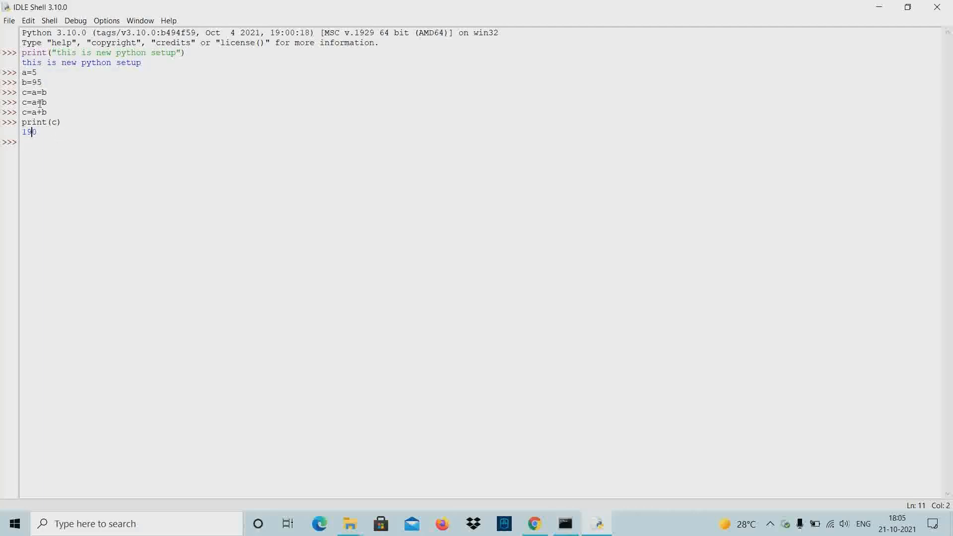
left_click_drag(37, 102, 49, 101)
left_click(47, 92)
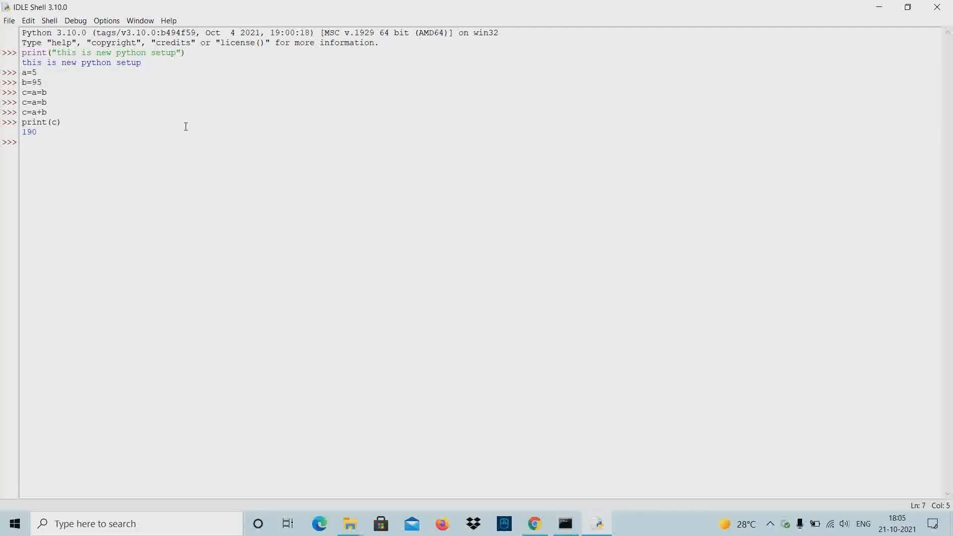
left_click(87, 112)
- Minimize the IDLE shell, the Command Prompt window and the Programming Software folder window
left_click(879, 7)
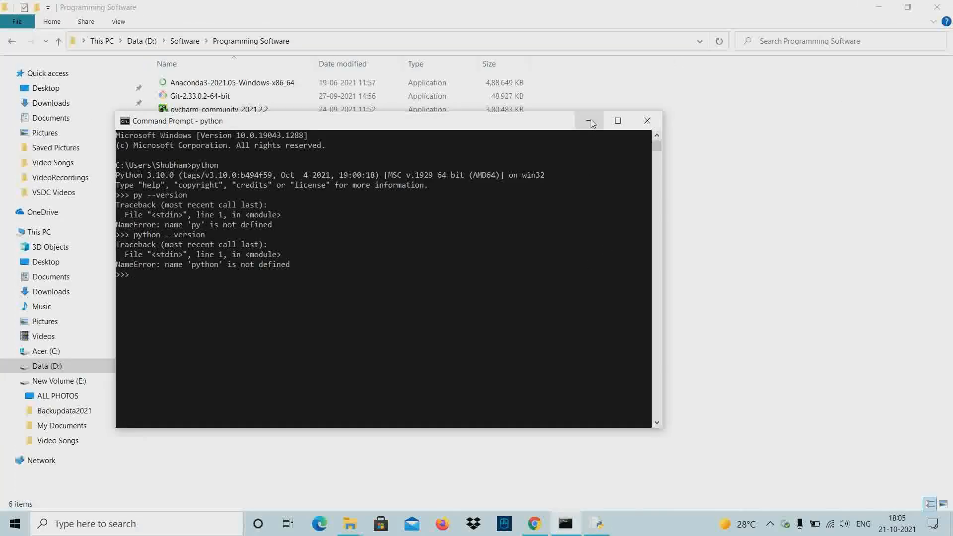
left_click(588, 120)
left_click(879, 7)
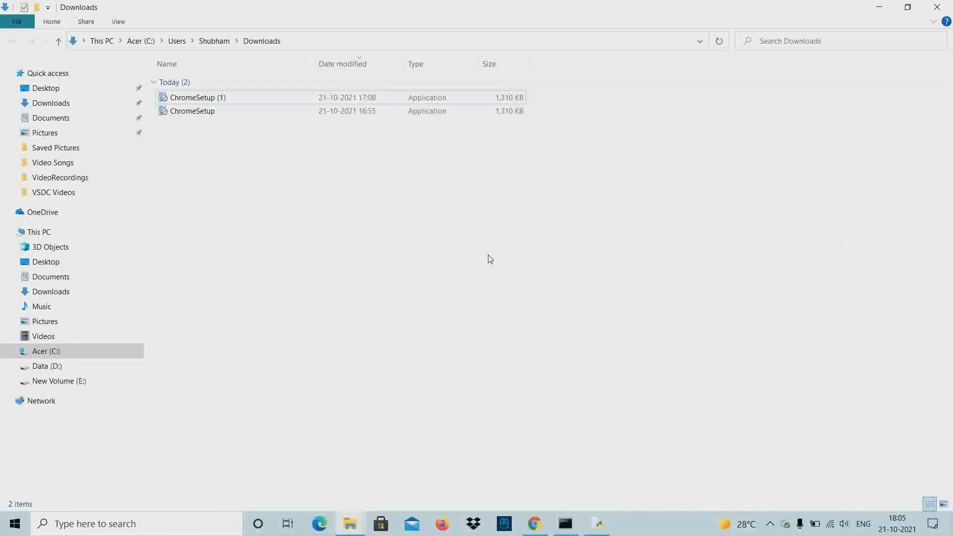